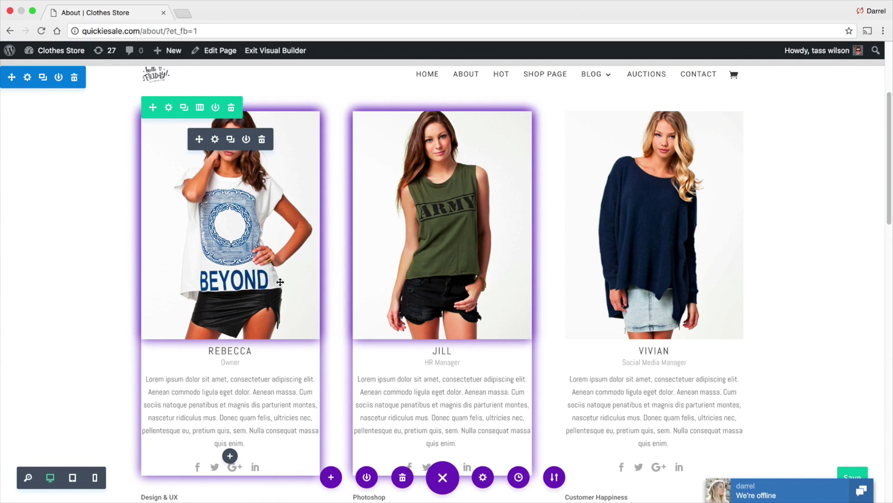
Step: Add box-shadow 0px 0px 30px #673ab7 to the section's Main Element CSS and save it
{"action": "scroll", "coordinate": [340, 268], "scroll_direction": "up", "scroll_amount": 1}
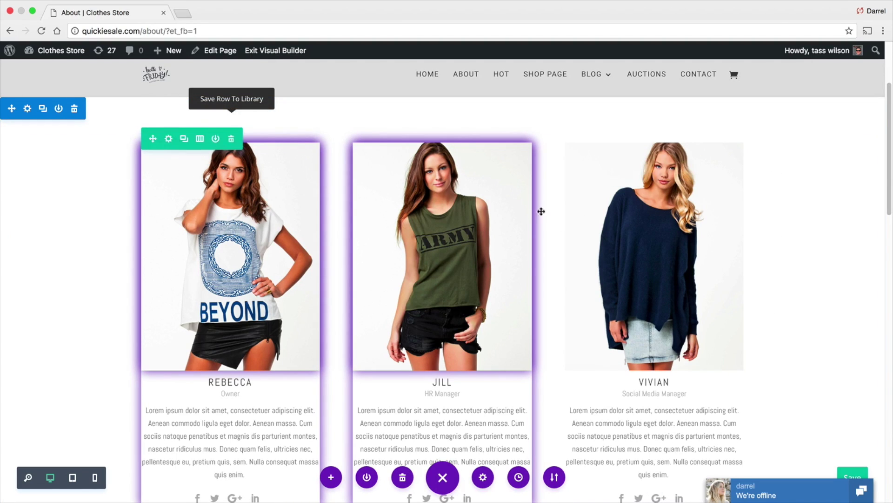
{"action": "left_click", "coordinate": [29, 107]}
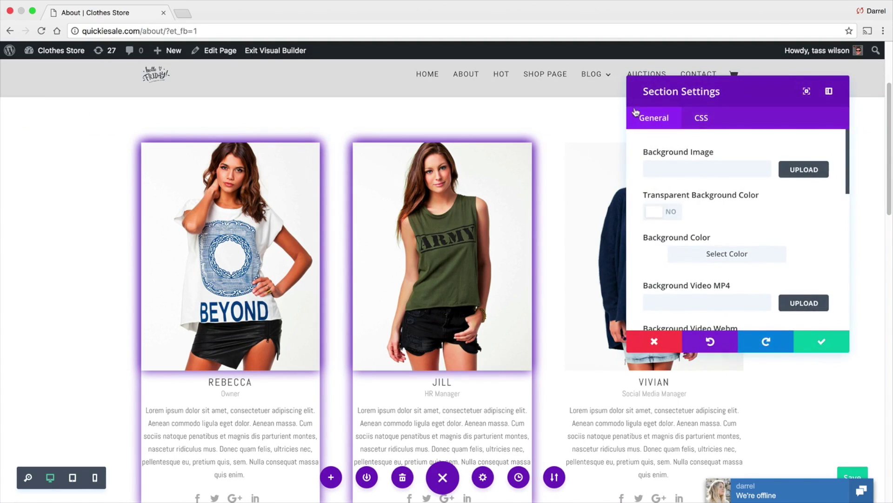
{"action": "left_click", "coordinate": [698, 119]}
{"action": "scroll", "coordinate": [723, 233], "scroll_direction": "down", "scroll_amount": 1}
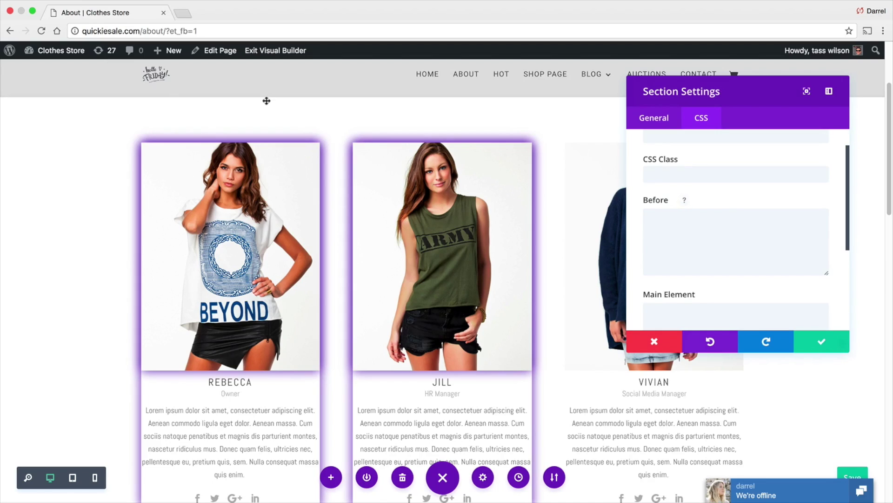
{"action": "left_click", "coordinate": [692, 309]}
{"action": "right_click", "coordinate": [692, 307]}
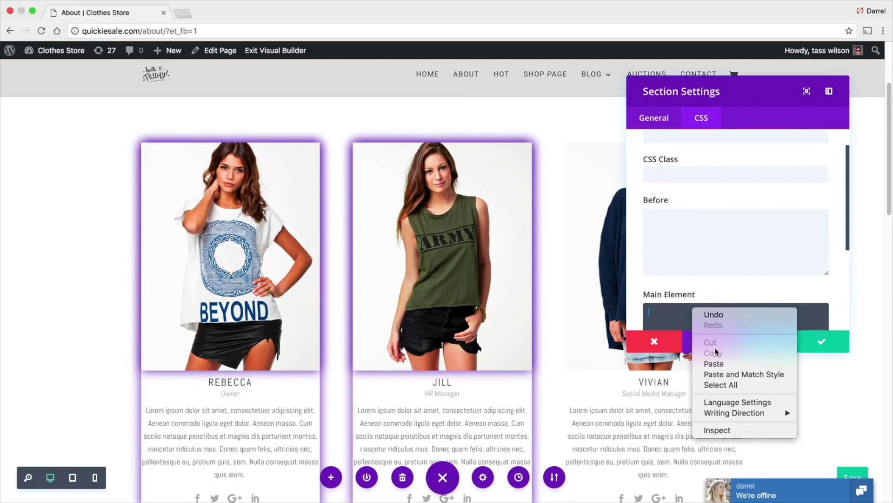
{"action": "left_click", "coordinate": [716, 359]}
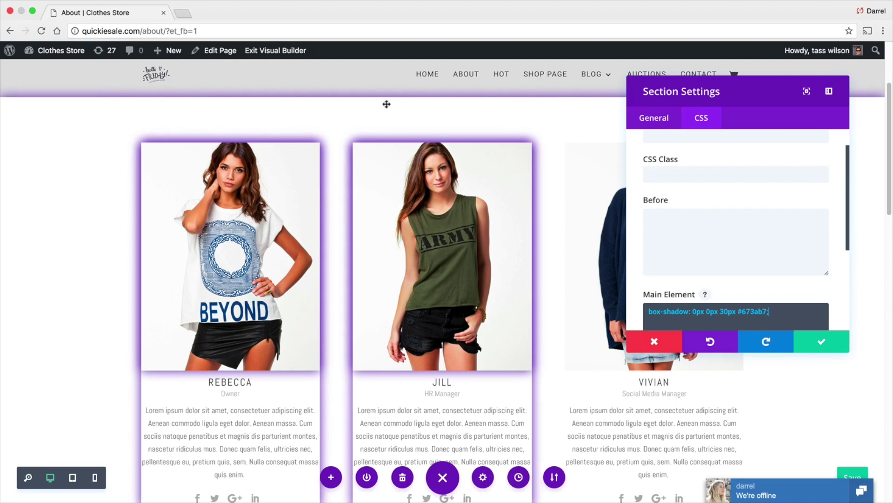
{"action": "left_click", "coordinate": [817, 341]}
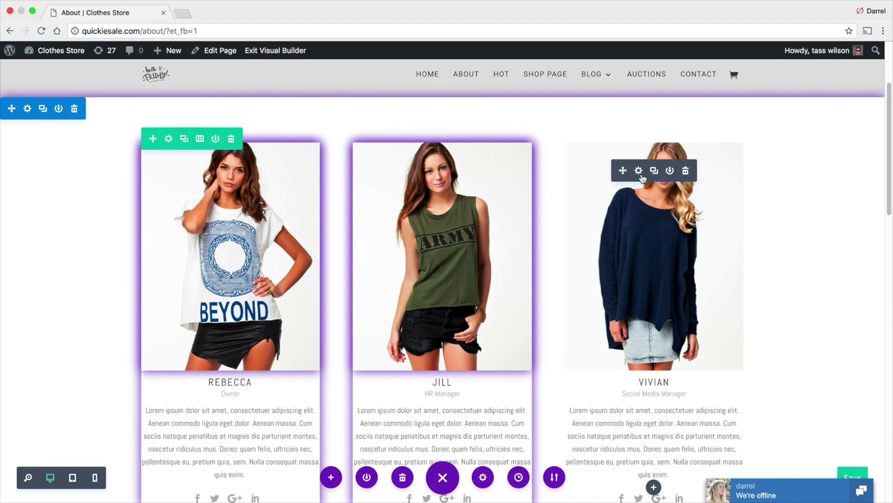
Step: Give Vivian's team card the same 0px 0px 30px #673ab7 purple glow via Main Element CSS
{"action": "left_click", "coordinate": [640, 173]}
{"action": "left_click", "coordinate": [752, 118]}
{"action": "scroll", "coordinate": [766, 200], "scroll_direction": "down", "scroll_amount": 2}
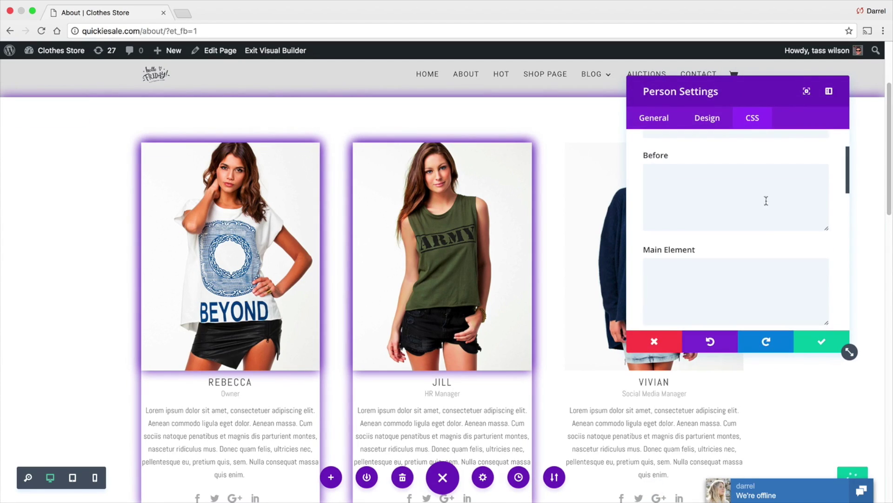
{"action": "right_click", "coordinate": [720, 285]}
{"action": "left_click", "coordinate": [744, 340]}
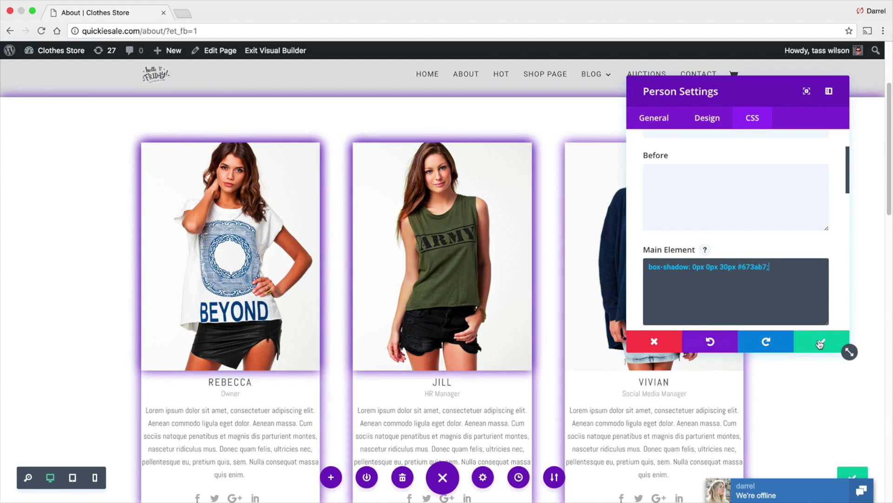
{"action": "left_click", "coordinate": [820, 343]}
{"action": "scroll", "coordinate": [692, 370], "scroll_direction": "down", "scroll_amount": 7}
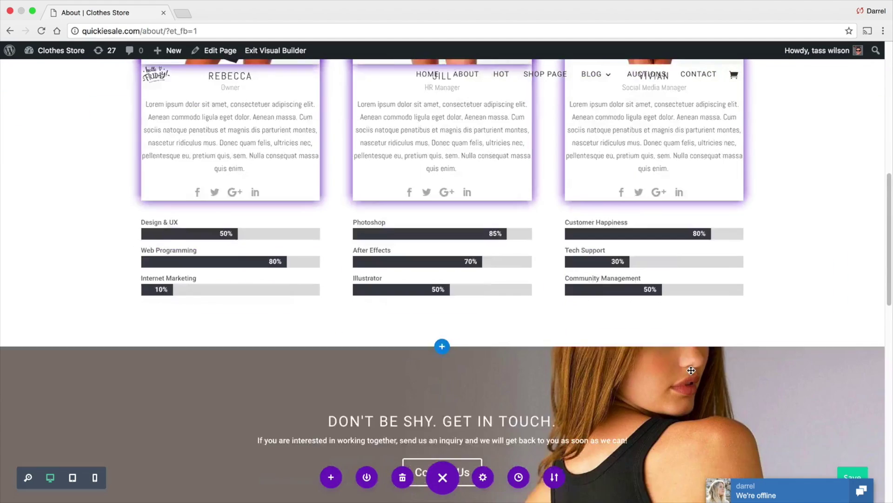
Step: Paste box-shadow: 0px 0px 30px #673ab7; into the contact section's Main Element CSS and save
{"action": "scroll", "coordinate": [692, 370], "scroll_direction": "down", "scroll_amount": 5}
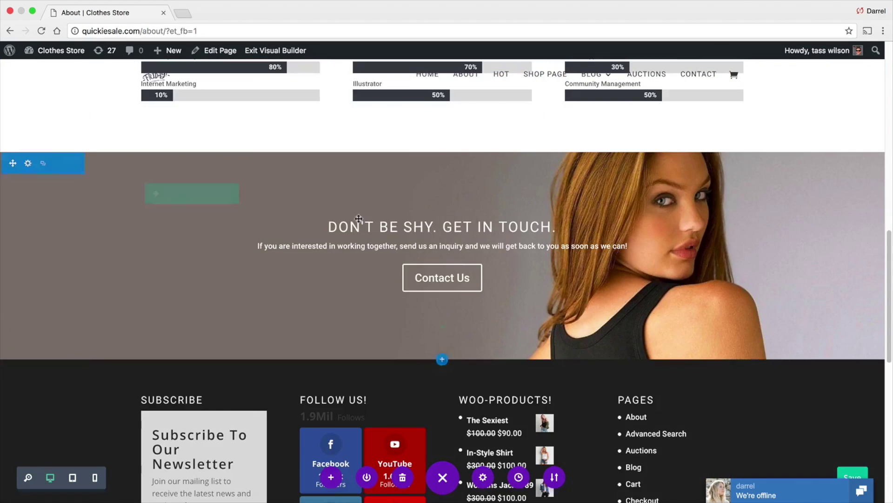
{"action": "left_click", "coordinate": [26, 164]}
{"action": "left_click", "coordinate": [700, 119]}
{"action": "scroll", "coordinate": [724, 204], "scroll_direction": "down", "scroll_amount": 5}
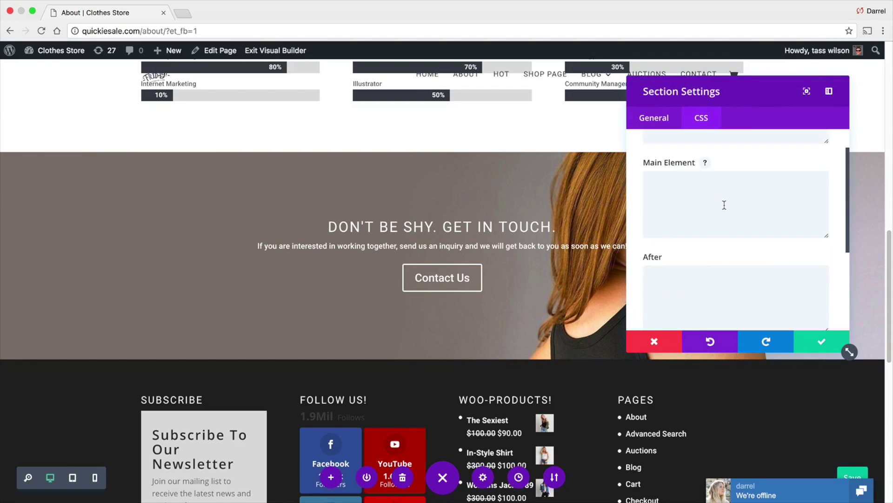
{"action": "right_click", "coordinate": [681, 209]}
{"action": "left_click", "coordinate": [701, 265]}
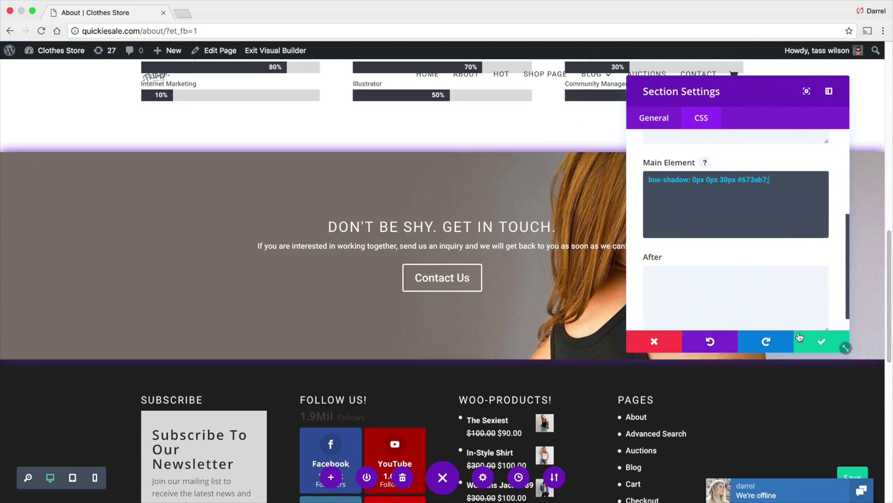
{"action": "left_click", "coordinate": [822, 343]}
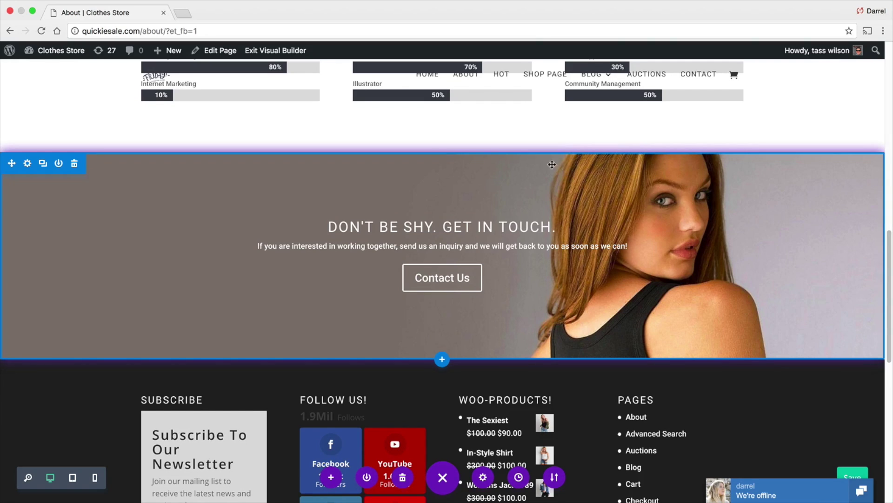
{"action": "scroll", "coordinate": [552, 164], "scroll_direction": "up", "scroll_amount": 8}
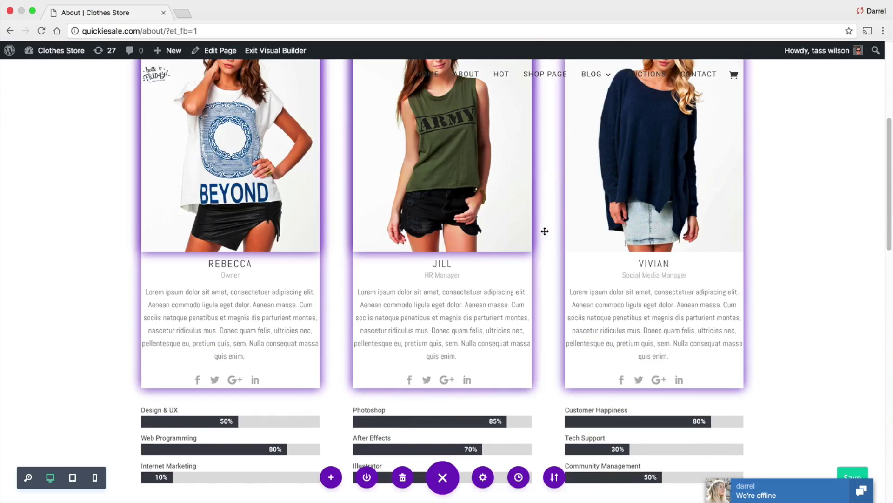
{"action": "scroll", "coordinate": [549, 231], "scroll_direction": "up", "scroll_amount": 4}
{"action": "left_click", "coordinate": [639, 240]}
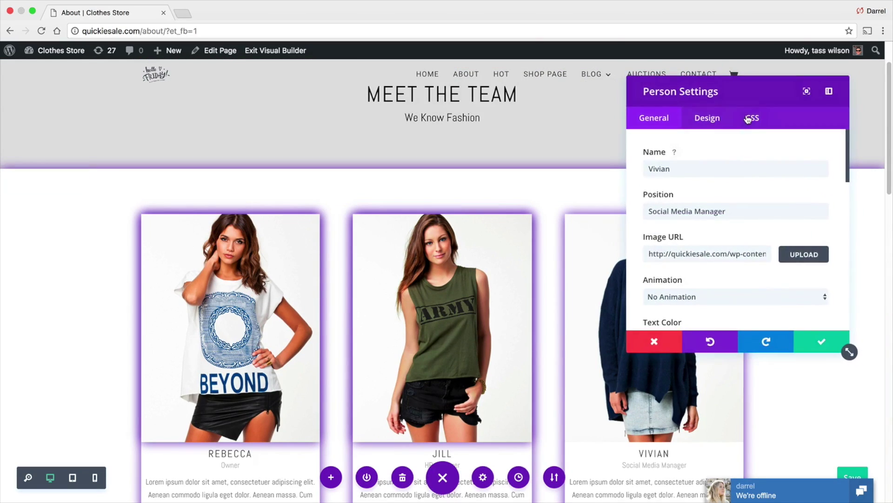
{"action": "left_click", "coordinate": [748, 120]}
{"action": "scroll", "coordinate": [749, 254], "scroll_direction": "down", "scroll_amount": 3}
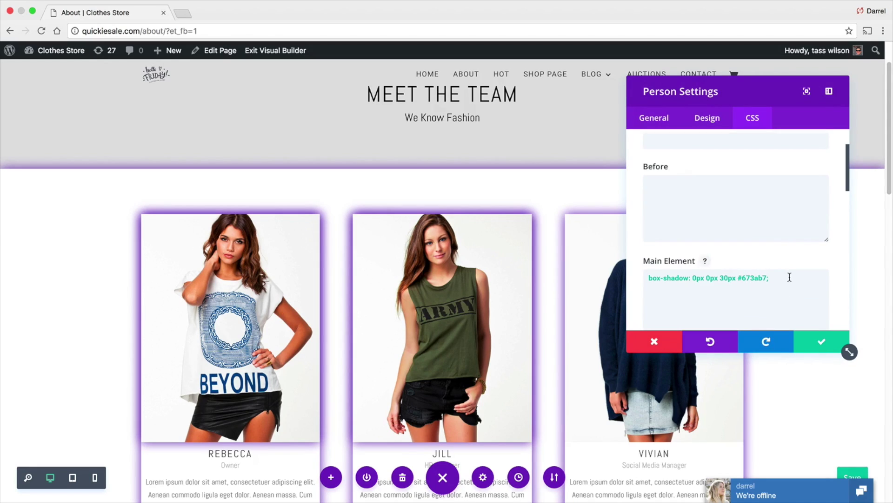
{"action": "left_click_drag", "start_coordinate": [790, 277], "coordinate": [646, 278]}
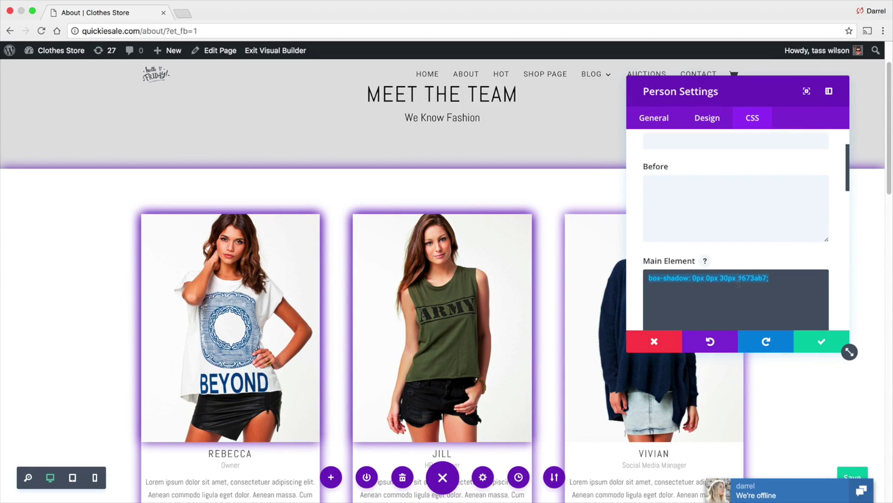
{"action": "left_click", "coordinate": [821, 342]}
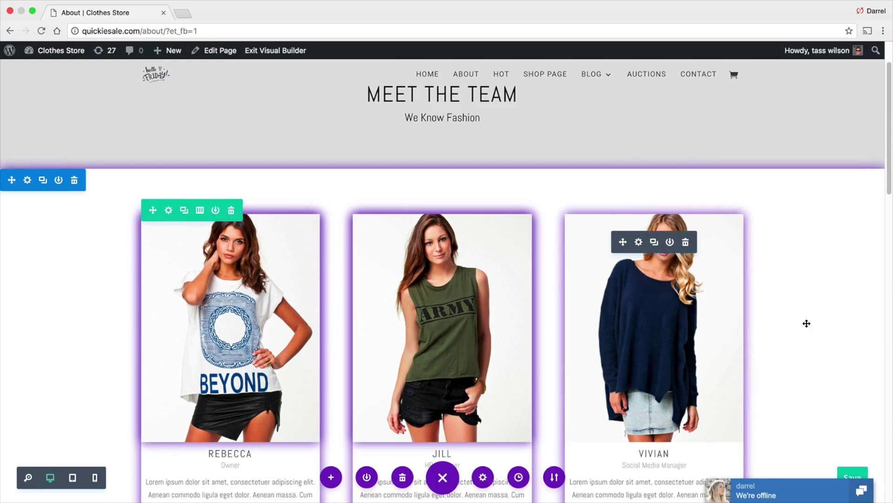
Step: Leave the About page builder, browse the Hot page, and enable the Visual Builder there
{"action": "left_click", "coordinate": [471, 76]}
{"action": "left_click", "coordinate": [519, 168]}
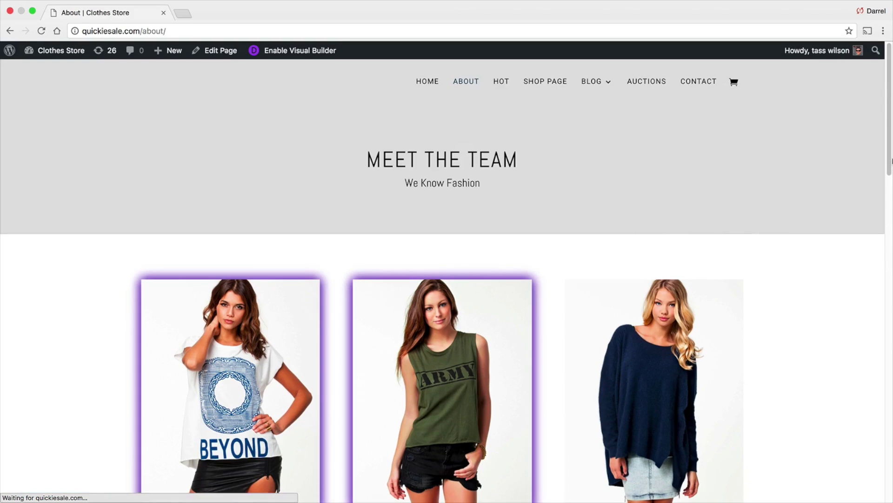
{"action": "left_click", "coordinate": [501, 82]}
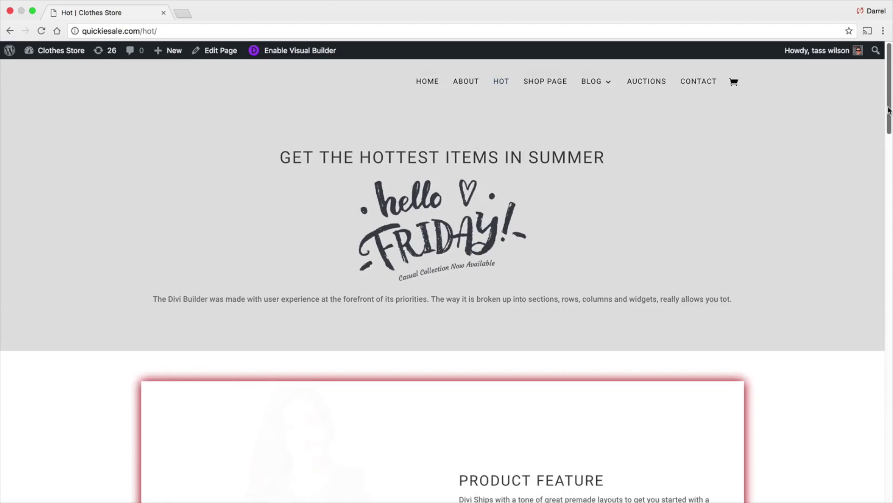
{"action": "left_click_drag", "start_coordinate": [889, 111], "coordinate": [696, 160]}
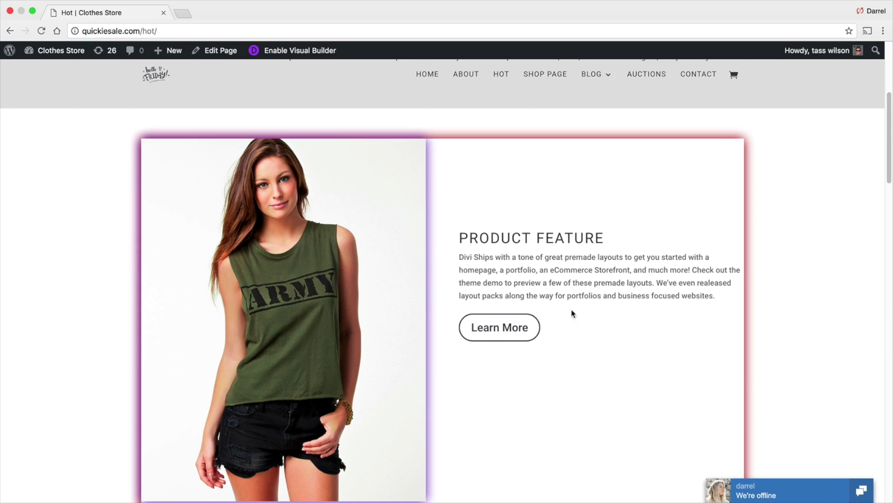
{"action": "left_click_drag", "start_coordinate": [890, 159], "coordinate": [891, 241]}
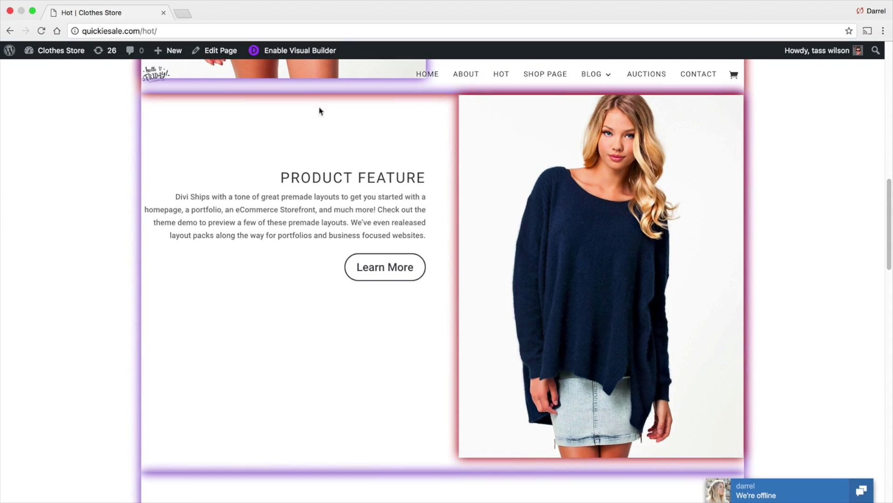
{"action": "left_click", "coordinate": [294, 52]}
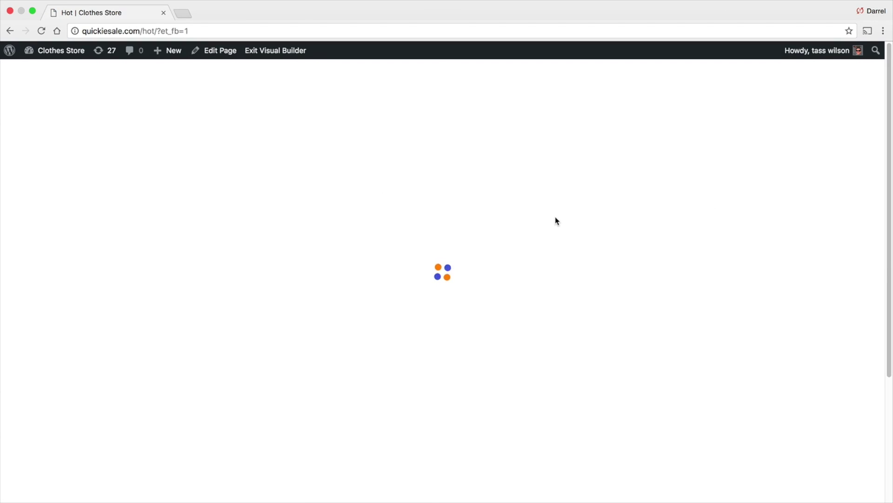
Step: Look through the blue-sweater image's Design and General options, then open the second Product Feature row's settings
{"action": "scroll", "coordinate": [519, 223], "scroll_direction": "down", "scroll_amount": 7}
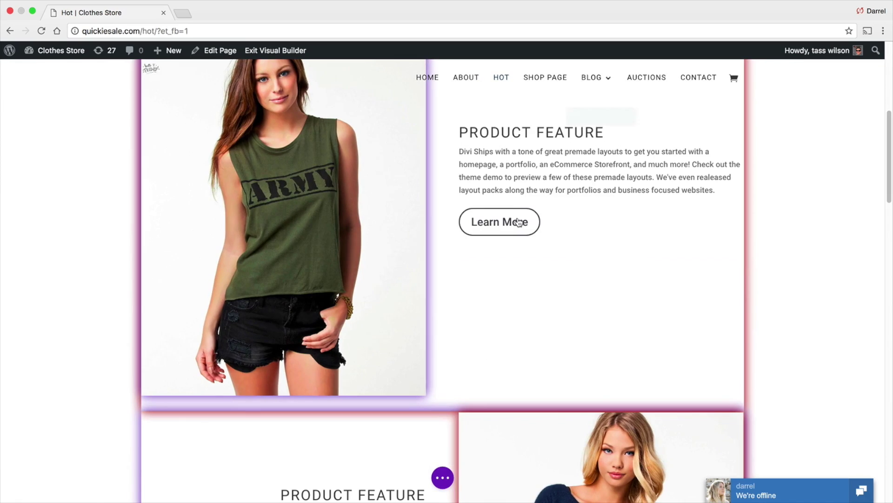
{"action": "scroll", "coordinate": [519, 222], "scroll_direction": "down", "scroll_amount": 6}
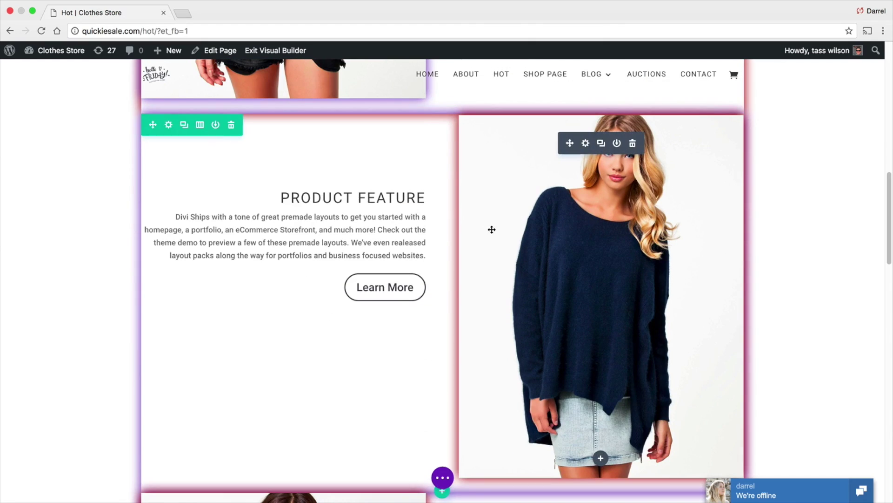
{"action": "left_click", "coordinate": [585, 144]}
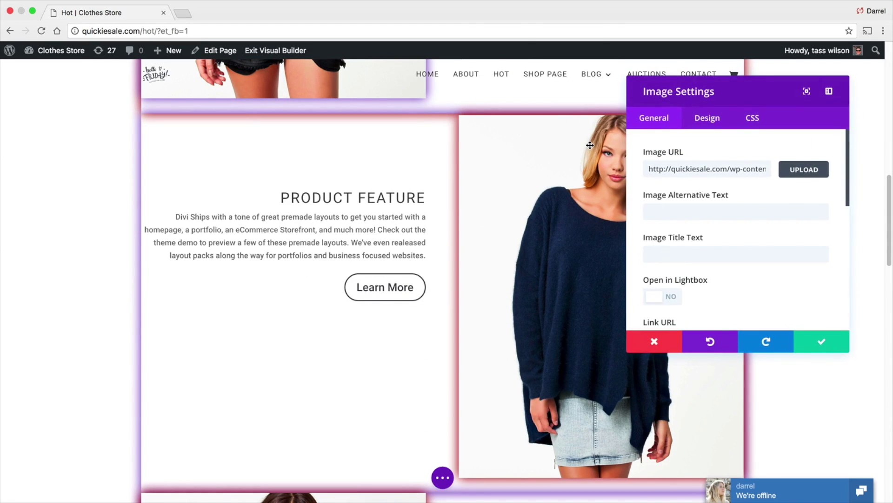
{"action": "left_click", "coordinate": [711, 118]}
{"action": "scroll", "coordinate": [848, 186], "scroll_direction": "down", "scroll_amount": 3}
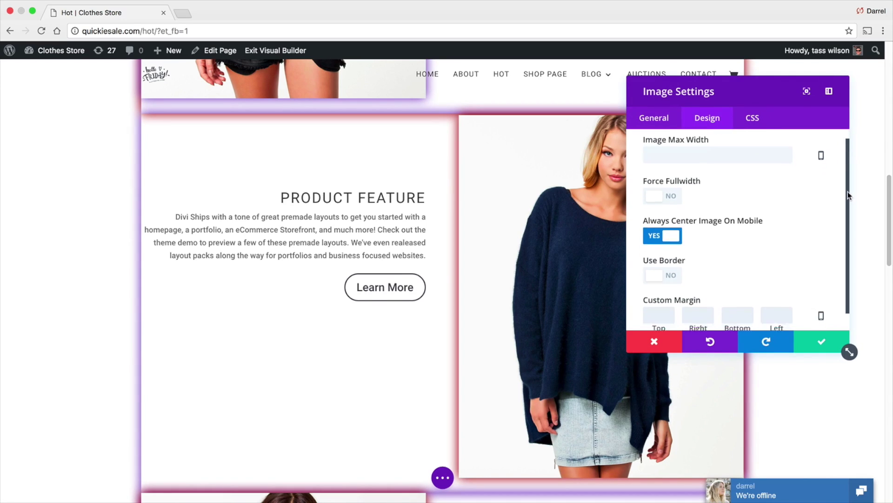
{"action": "left_click", "coordinate": [654, 117]}
{"action": "scroll", "coordinate": [702, 235], "scroll_direction": "down", "scroll_amount": 2}
{"action": "scroll", "coordinate": [702, 235], "scroll_direction": "down", "scroll_amount": 4}
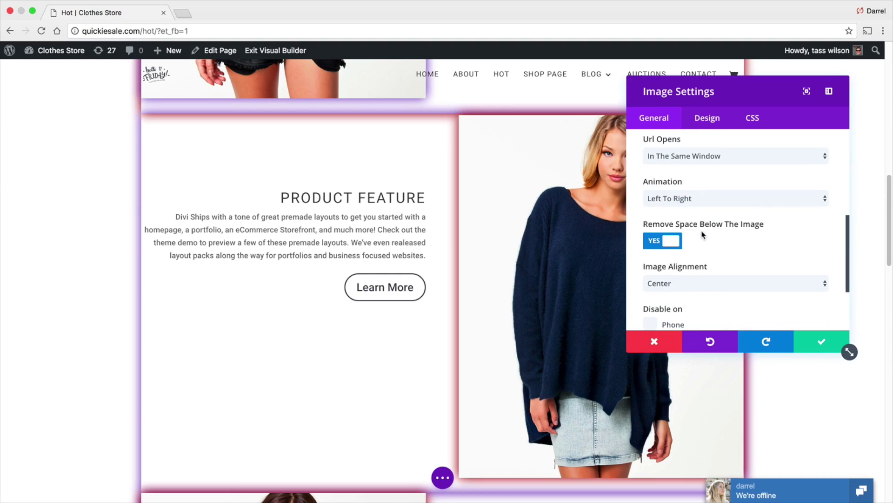
{"action": "left_click", "coordinate": [794, 345]}
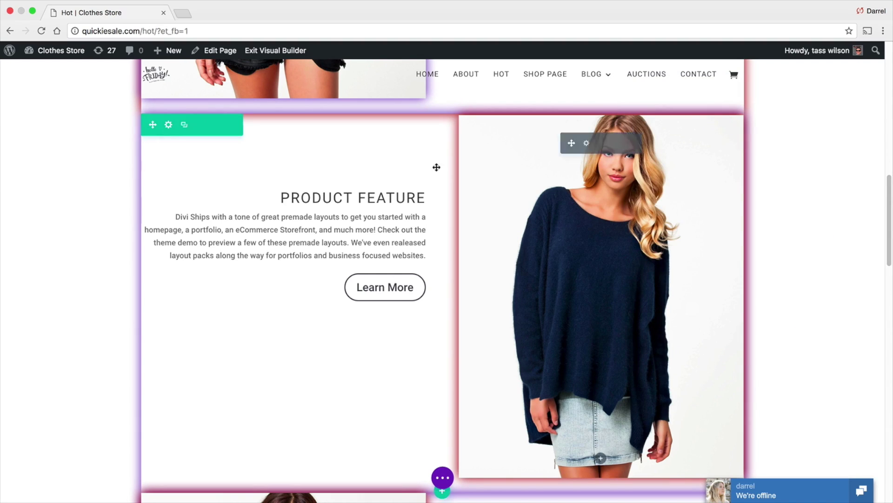
{"action": "left_click", "coordinate": [170, 123]}
Step: Pick green #00932c as the row's background colour and copy its hex code
{"action": "left_click", "coordinate": [705, 119]}
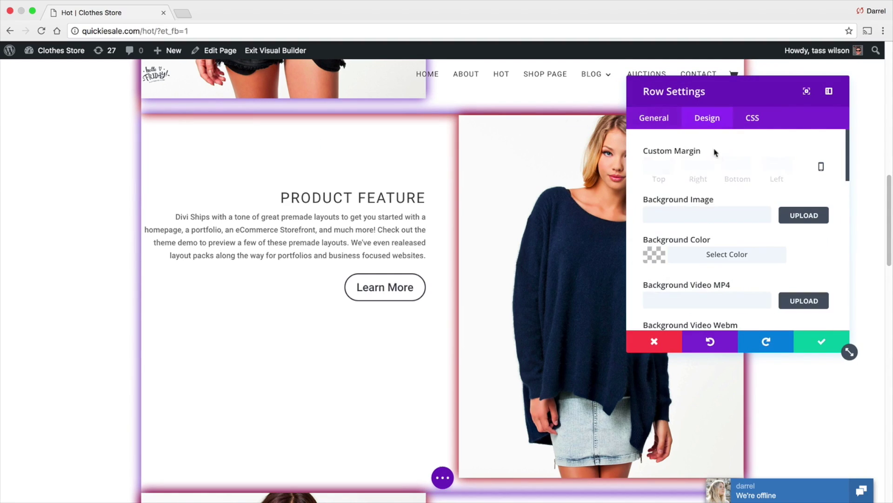
{"action": "scroll", "coordinate": [722, 179], "scroll_direction": "down", "scroll_amount": 1}
{"action": "scroll", "coordinate": [723, 180], "scroll_direction": "down", "scroll_amount": 1}
{"action": "left_click", "coordinate": [713, 200]}
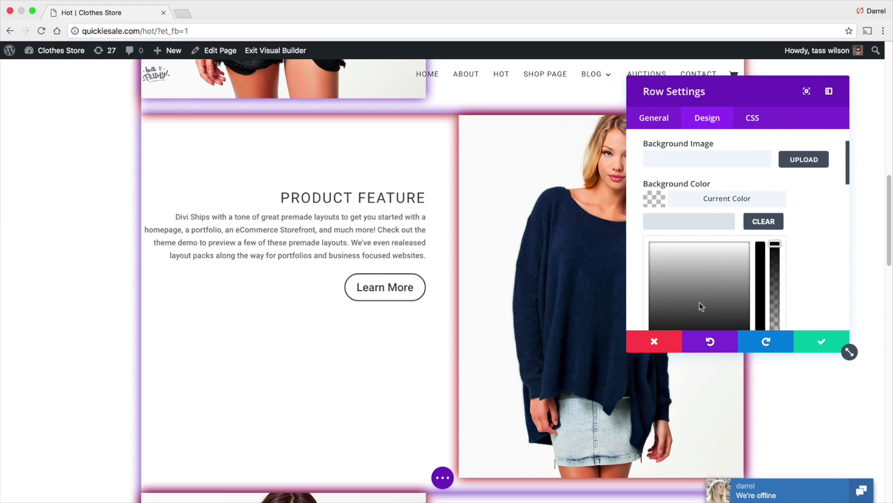
{"action": "scroll", "coordinate": [705, 297], "scroll_direction": "down", "scroll_amount": 1}
{"action": "left_click_drag", "start_coordinate": [734, 321], "coordinate": [689, 251]}
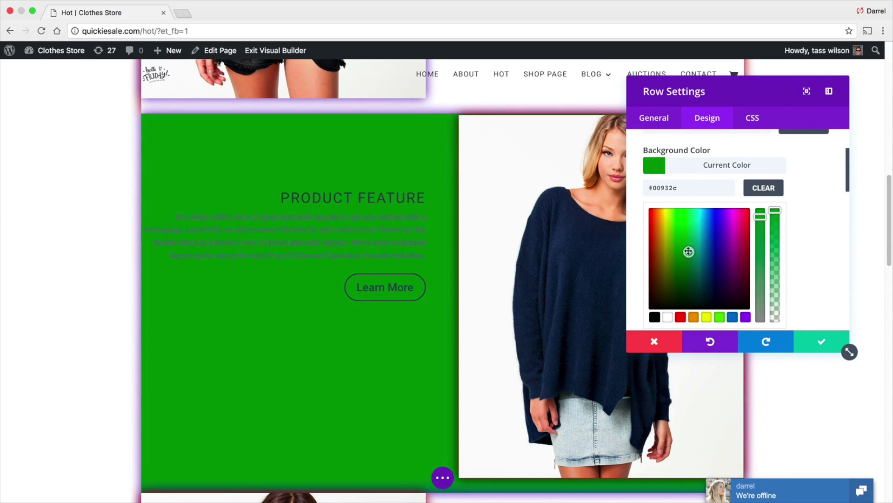
{"action": "triple_click", "coordinate": [688, 187]}
{"action": "right_click", "coordinate": [661, 191]}
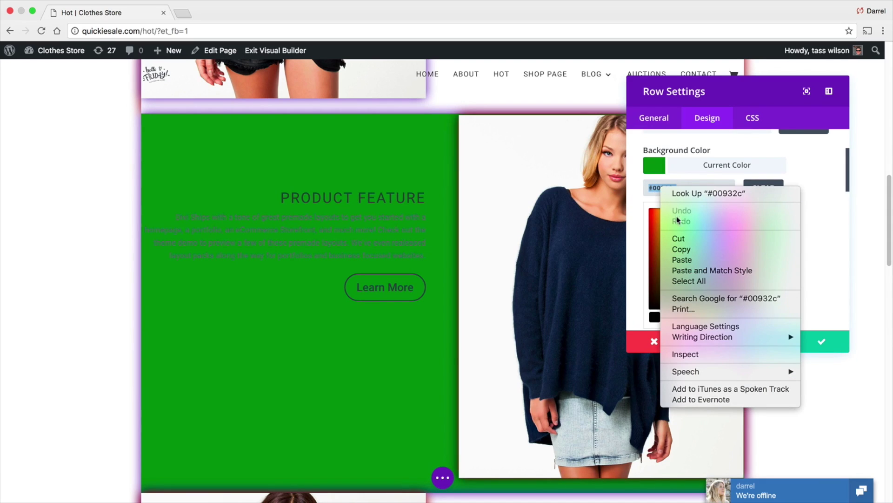
{"action": "left_click", "coordinate": [686, 250]}
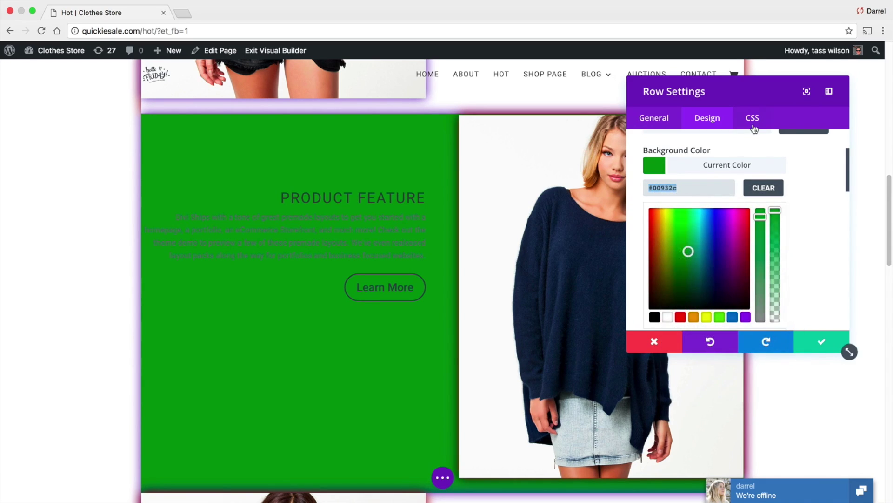
Step: Bring up edit options on the purple colour in the row's box-shadow CSS
{"action": "left_click", "coordinate": [752, 119]}
{"action": "scroll", "coordinate": [750, 177], "scroll_direction": "down", "scroll_amount": 10}
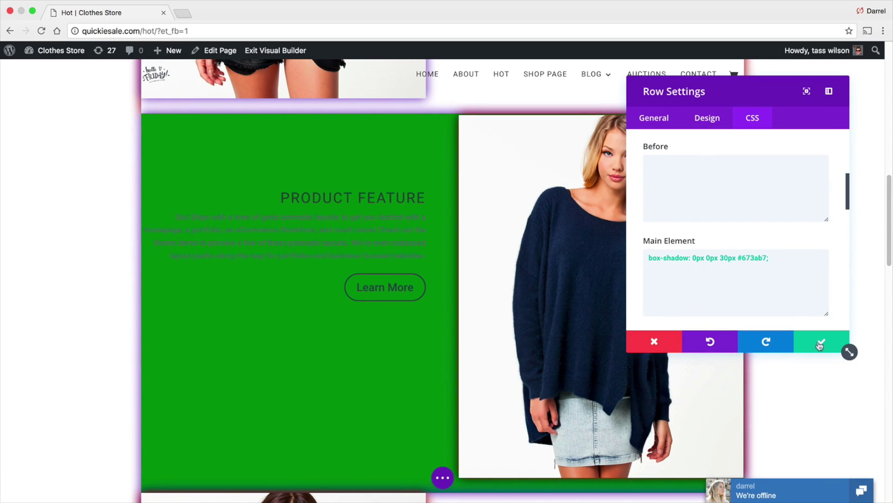
{"action": "left_click", "coordinate": [739, 257]}
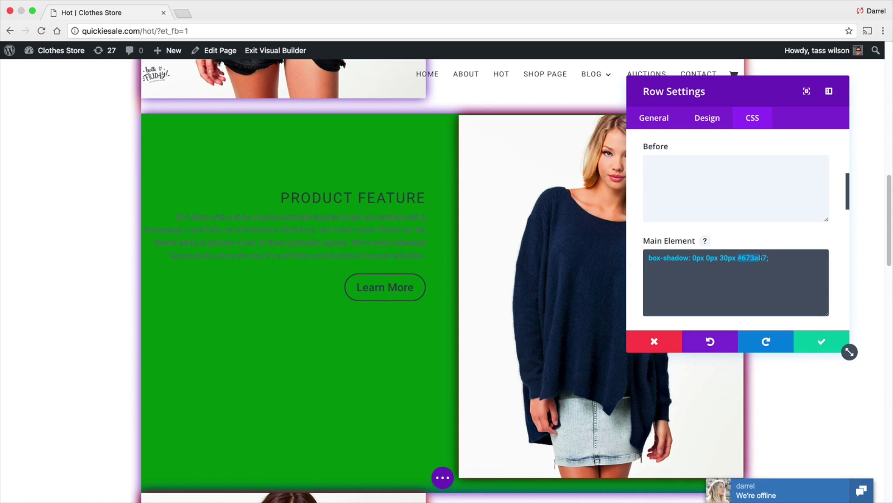
{"action": "right_click", "coordinate": [751, 257]}
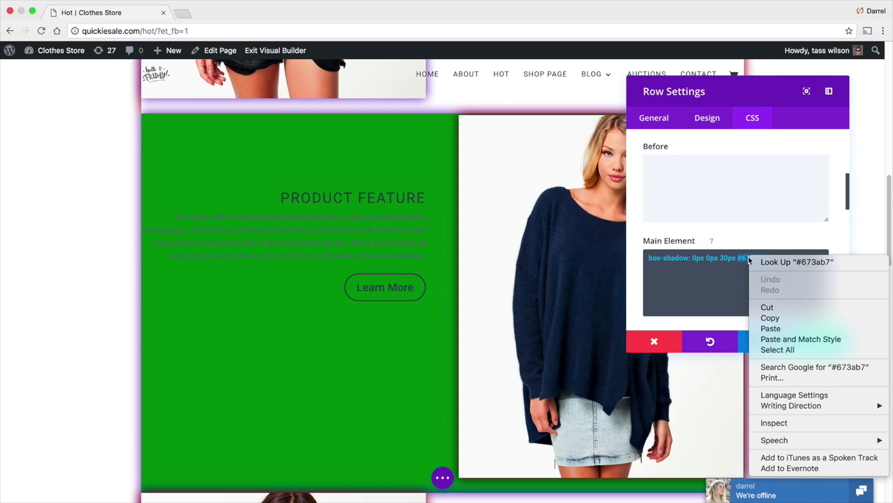
Step: Discard the row changes so the green background is not kept
{"action": "left_click", "coordinate": [650, 342]}
{"action": "left_click", "coordinate": [652, 341]}
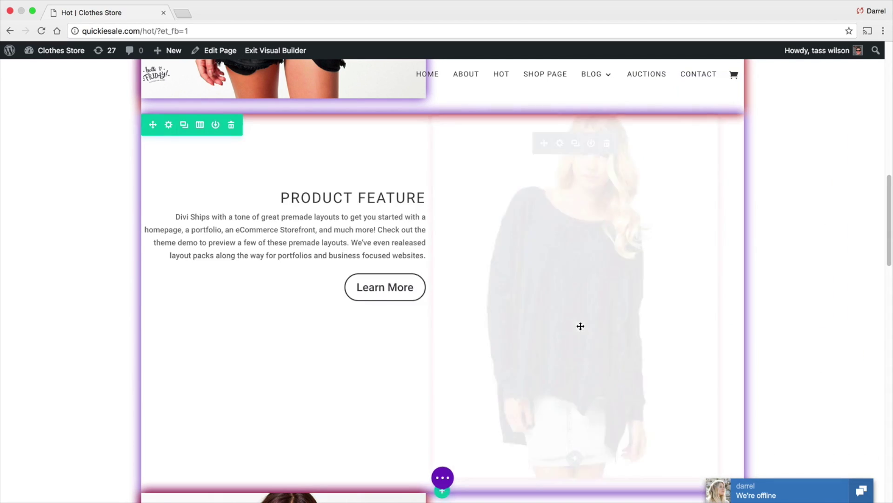
{"action": "scroll", "coordinate": [577, 321], "scroll_direction": "down", "scroll_amount": 4}
{"action": "scroll", "coordinate": [539, 303], "scroll_direction": "down", "scroll_amount": 2}
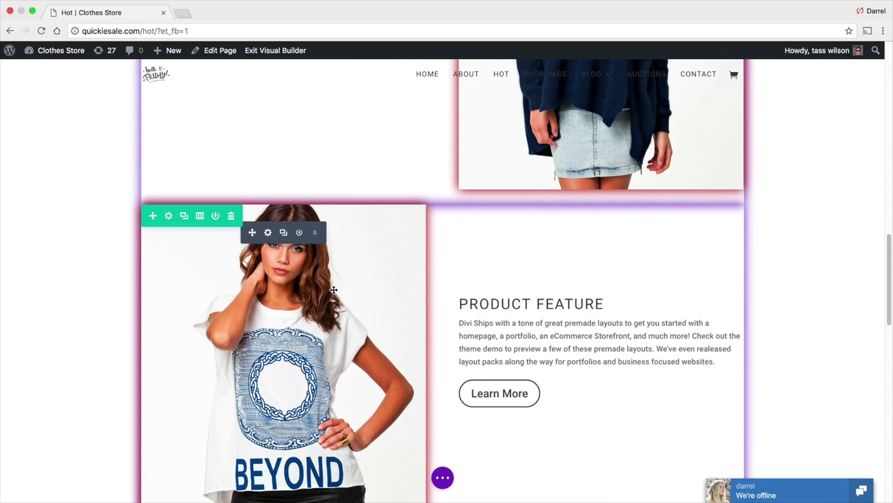
Step: Replace the image's red box-shadow colour with #00932c, removing the duplicate #, and save
{"action": "left_click", "coordinate": [268, 200]}
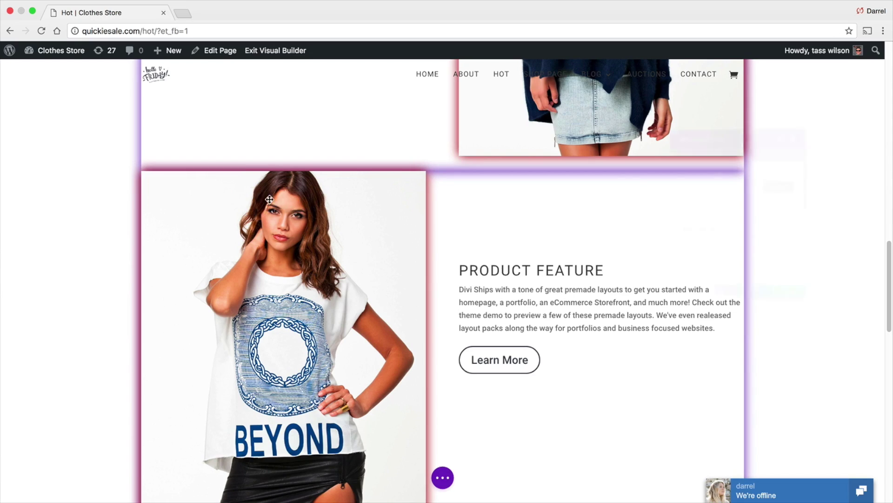
{"action": "left_click", "coordinate": [754, 118]}
{"action": "scroll", "coordinate": [763, 214], "scroll_direction": "down", "scroll_amount": 3}
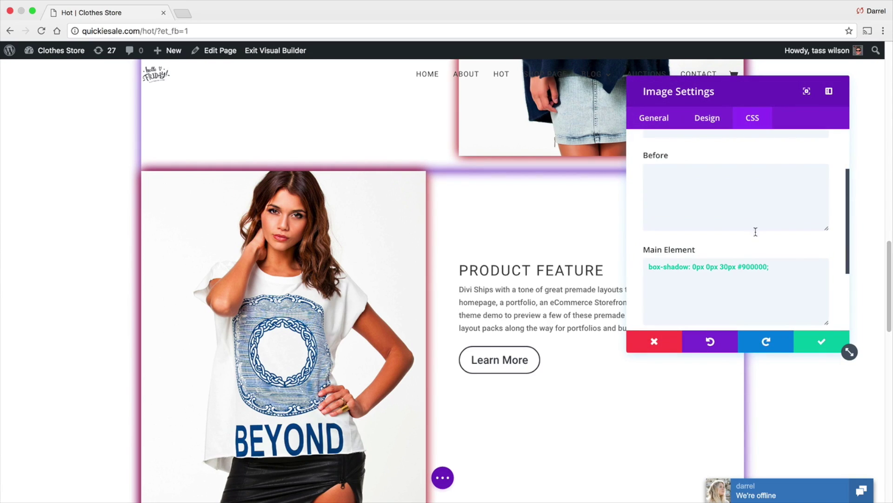
{"action": "left_click_drag", "start_coordinate": [742, 267], "coordinate": [753, 267]}
{"action": "right_click", "coordinate": [752, 266]}
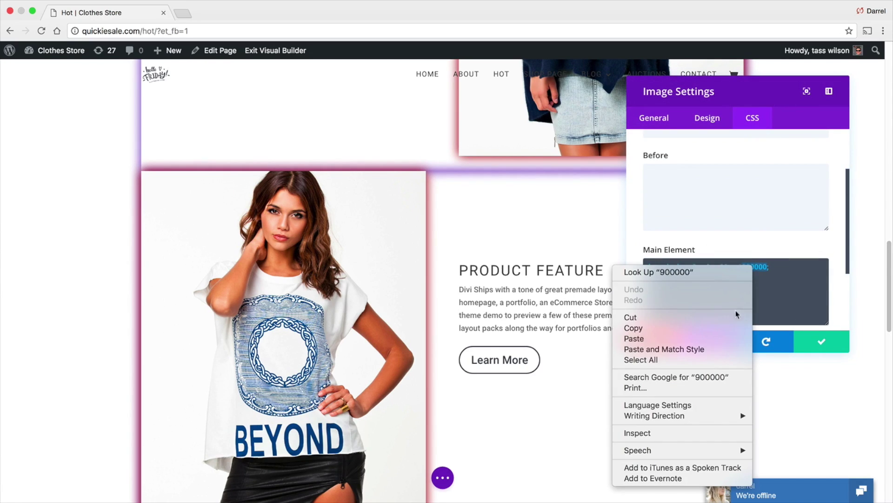
{"action": "left_click", "coordinate": [721, 338]}
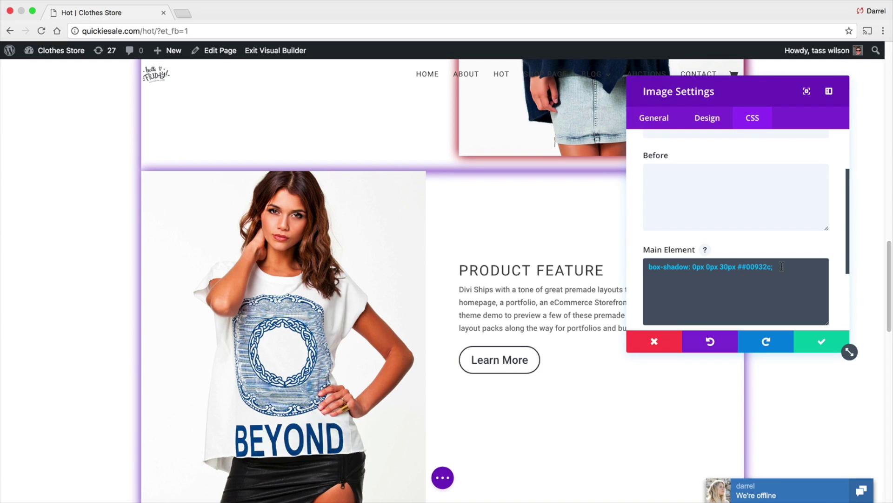
{"action": "key", "text": "BackSpace"}
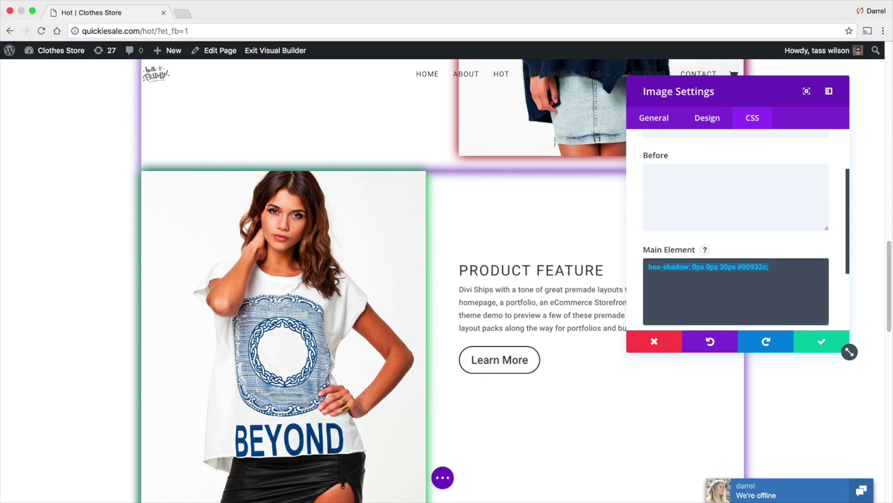
{"action": "left_click", "coordinate": [808, 339]}
Step: Review the green glow on the Hot page, then head to the Shop Page
{"action": "scroll", "coordinate": [784, 327], "scroll_direction": "down", "scroll_amount": 3}
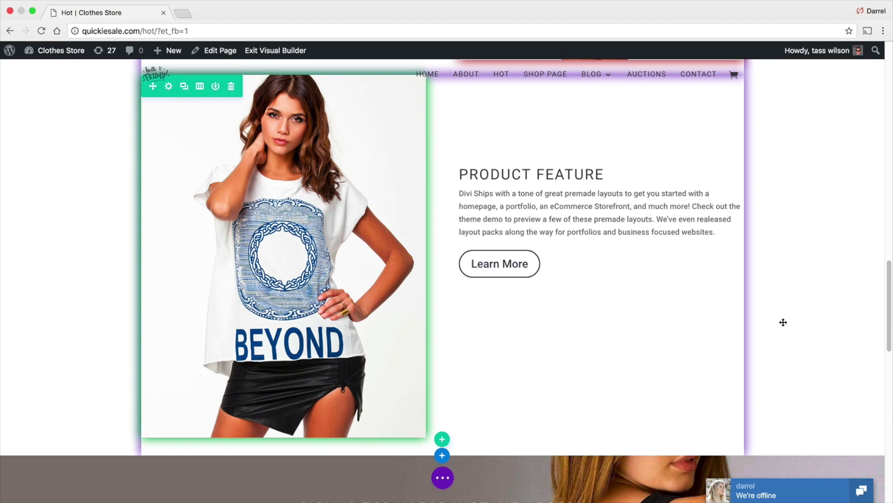
{"action": "scroll", "coordinate": [783, 322], "scroll_direction": "down", "scroll_amount": 5}
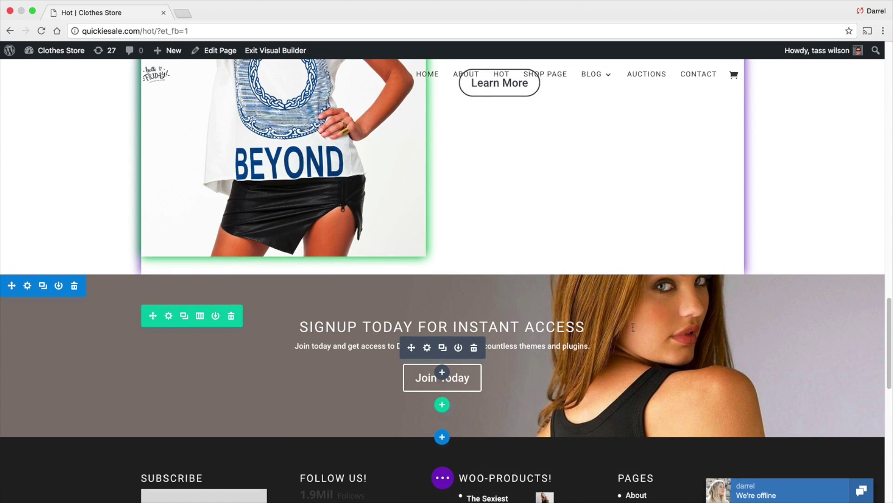
{"action": "scroll", "coordinate": [247, 327], "scroll_direction": "up", "scroll_amount": 10}
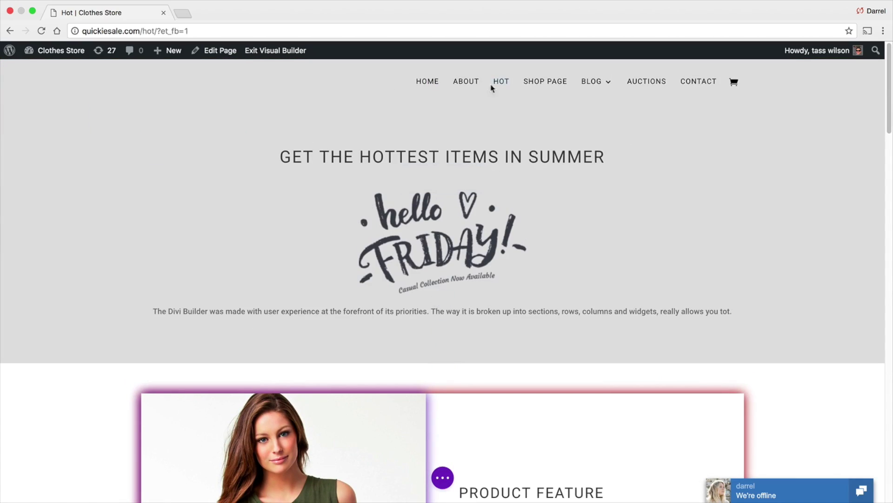
{"action": "left_click", "coordinate": [535, 82]}
Step: Leave the builder and scroll through the Shop Page products to see their purple hover glow
{"action": "left_click", "coordinate": [529, 169]}
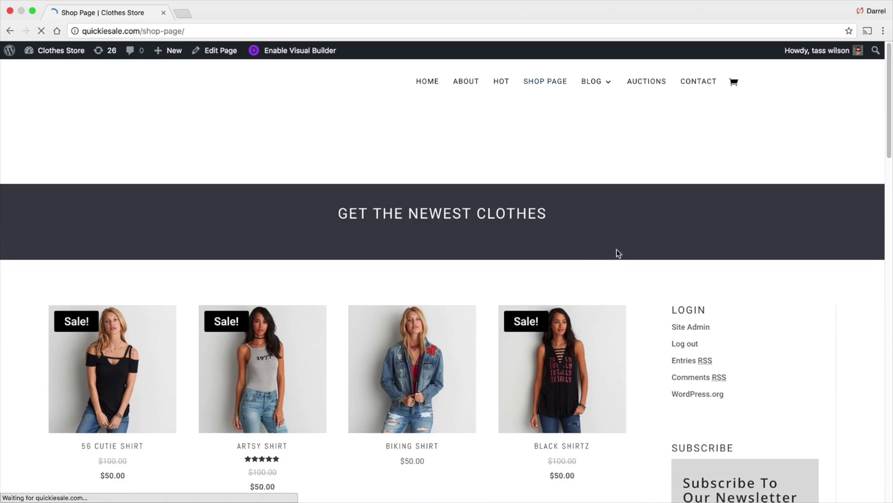
{"action": "scroll", "coordinate": [633, 254], "scroll_direction": "down", "scroll_amount": 5}
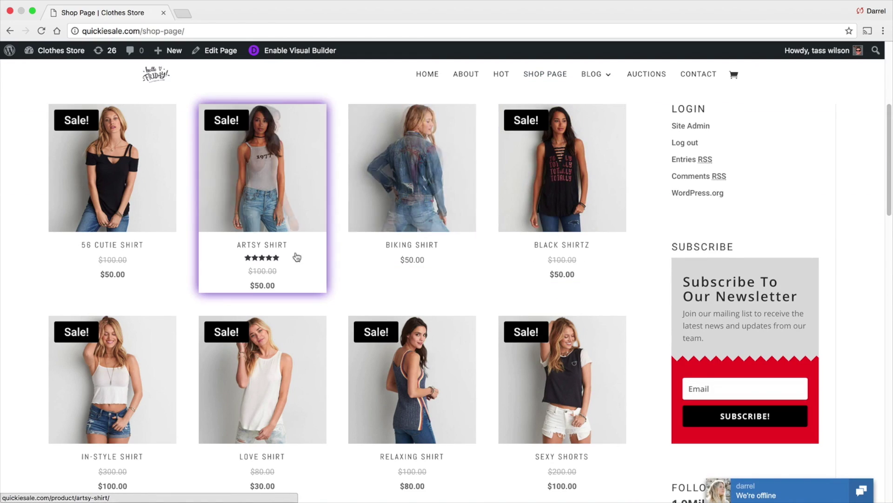
{"action": "scroll", "coordinate": [92, 260], "scroll_direction": "down", "scroll_amount": 2}
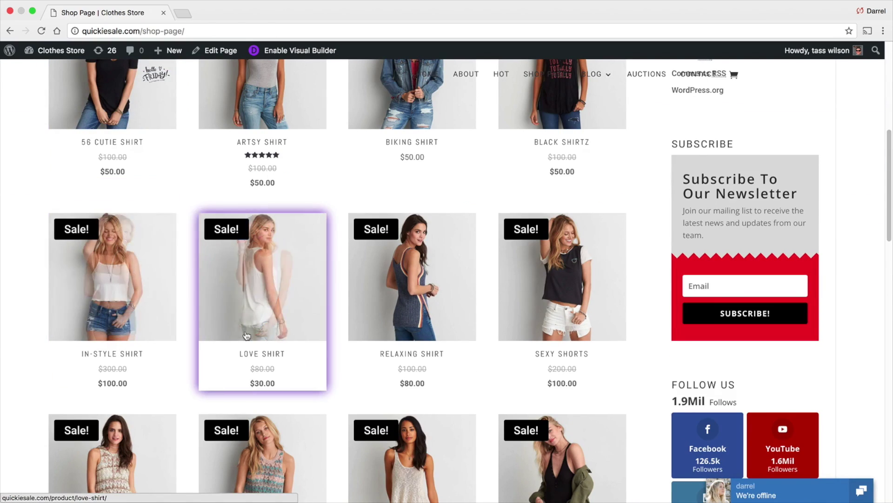
{"action": "scroll", "coordinate": [570, 336], "scroll_direction": "down", "scroll_amount": 3}
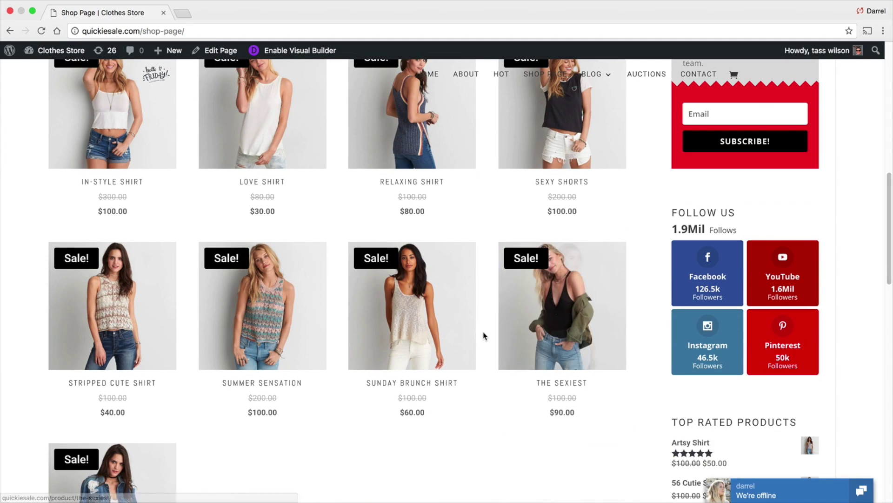
{"action": "scroll", "coordinate": [114, 336], "scroll_direction": "up", "scroll_amount": 1}
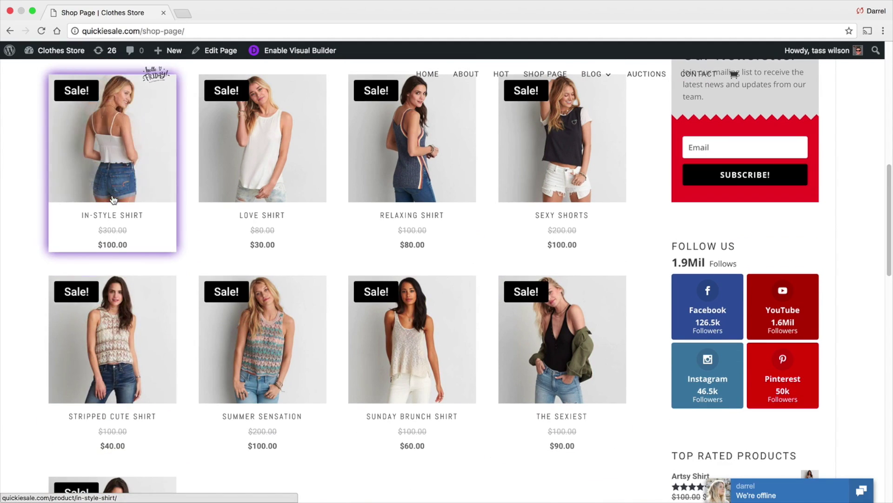
{"action": "scroll", "coordinate": [114, 199], "scroll_direction": "up", "scroll_amount": 6}
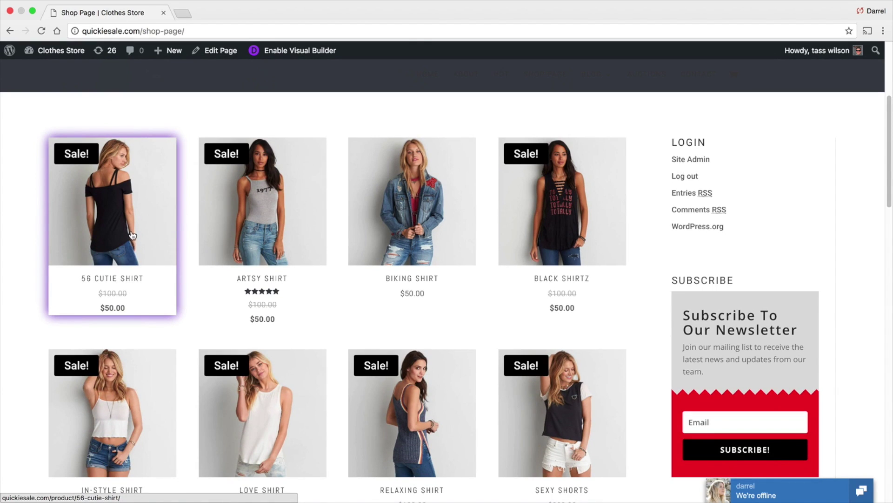
{"action": "scroll", "coordinate": [135, 237], "scroll_direction": "up", "scroll_amount": 5}
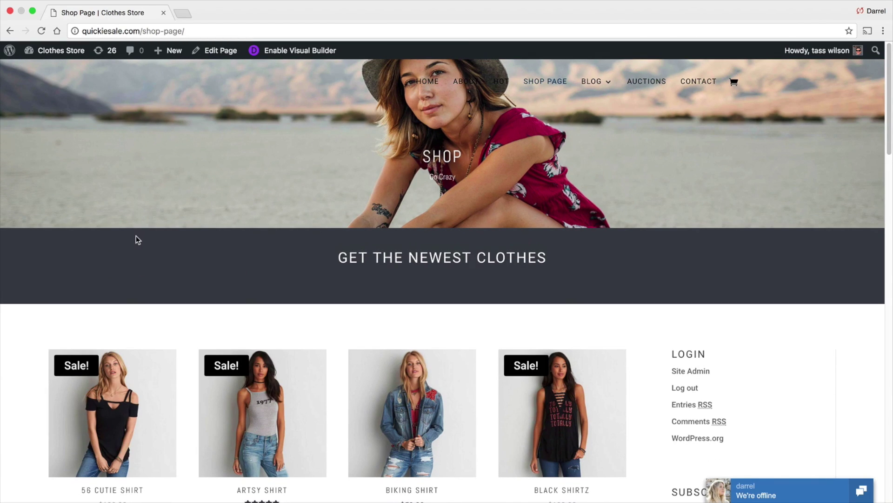
{"action": "scroll", "coordinate": [136, 237], "scroll_direction": "down", "scroll_amount": 2}
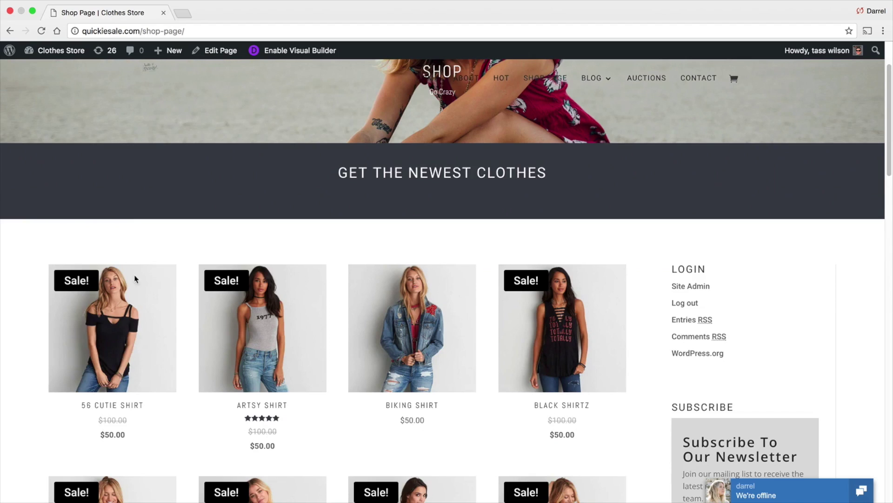
{"action": "scroll", "coordinate": [558, 298], "scroll_direction": "down", "scroll_amount": 7}
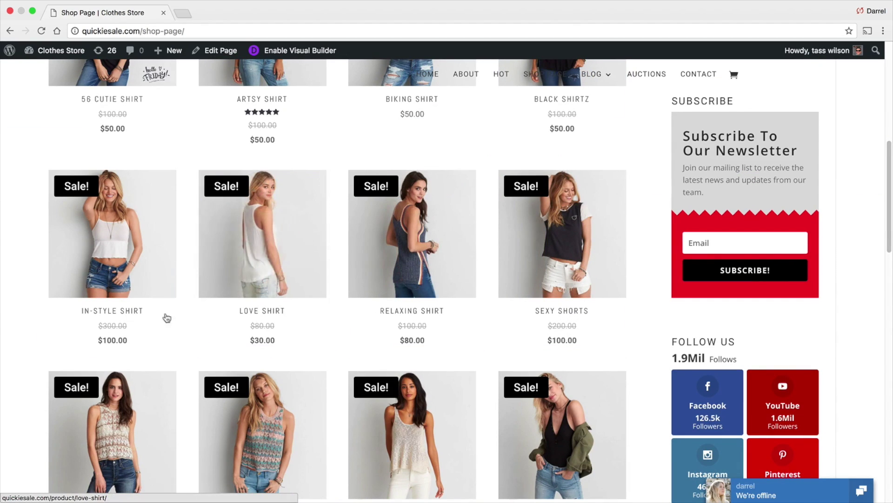
{"action": "scroll", "coordinate": [154, 316], "scroll_direction": "down", "scroll_amount": 2}
{"action": "scroll", "coordinate": [149, 316], "scroll_direction": "down", "scroll_amount": 1}
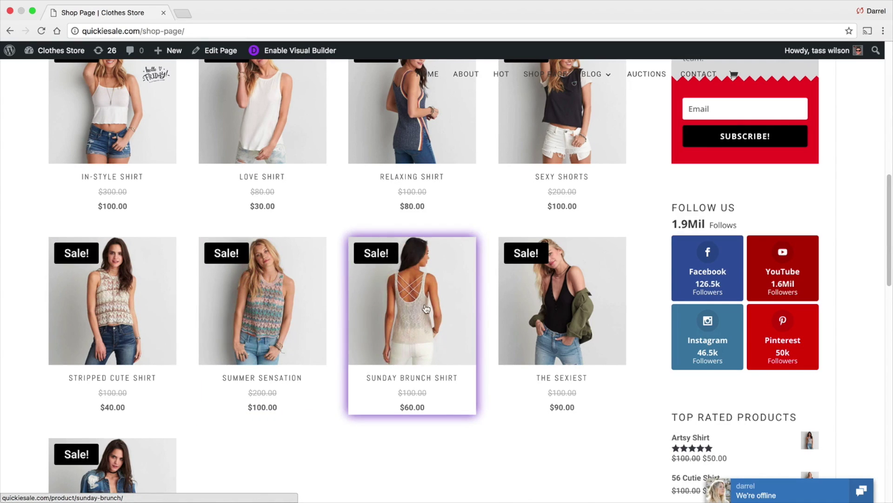
{"action": "scroll", "coordinate": [536, 306], "scroll_direction": "down", "scroll_amount": 1}
{"action": "scroll", "coordinate": [536, 306], "scroll_direction": "down", "scroll_amount": 5}
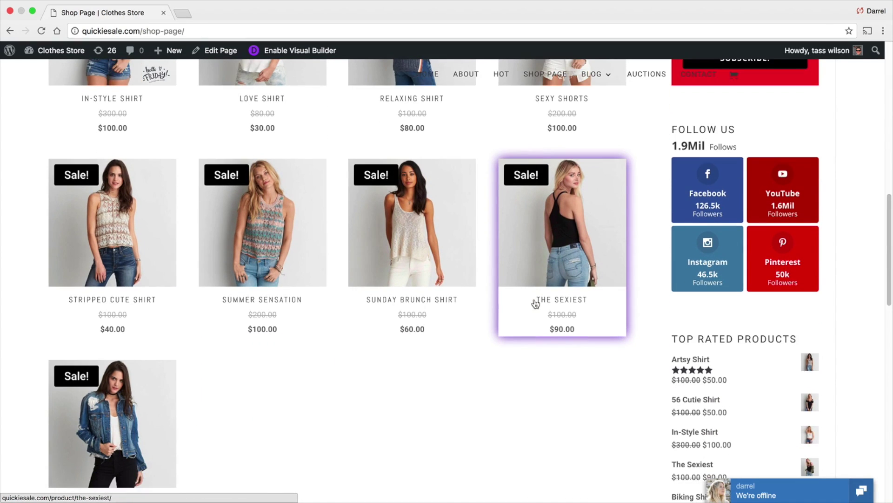
{"action": "scroll", "coordinate": [534, 302], "scroll_direction": "down", "scroll_amount": 1}
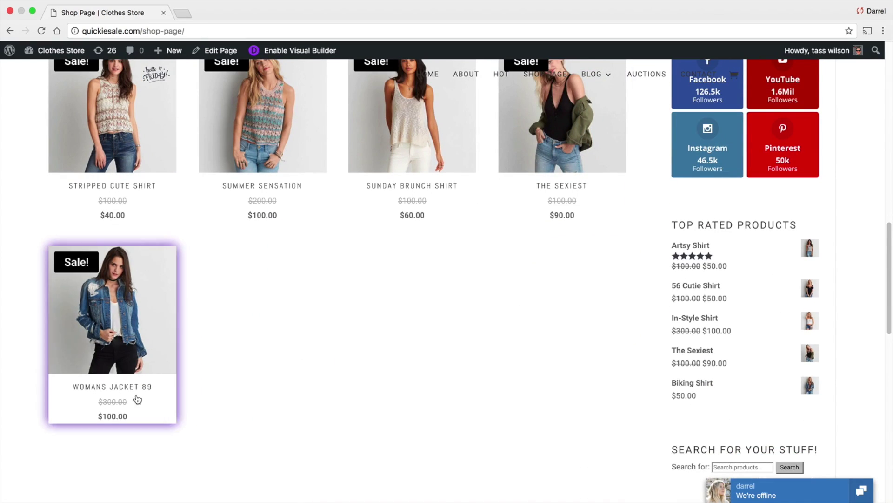